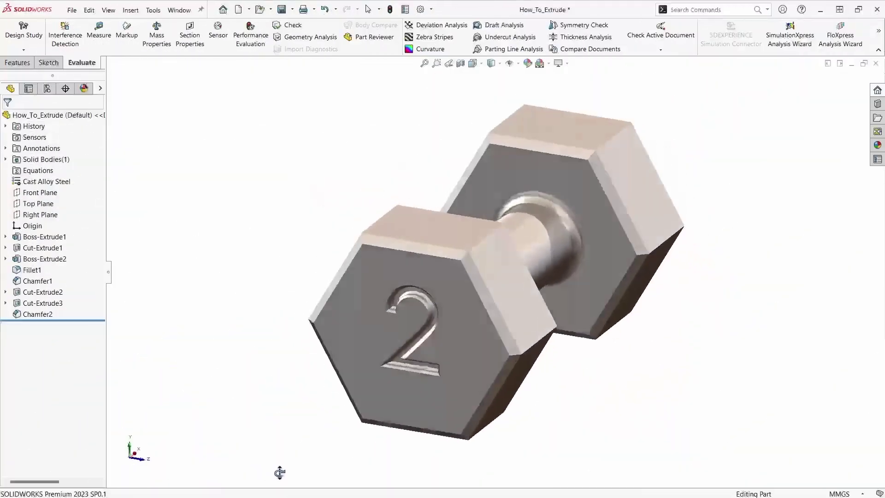
pyautogui.moveTo(280, 472); pyautogui.dragTo(561, 465, button='middle')
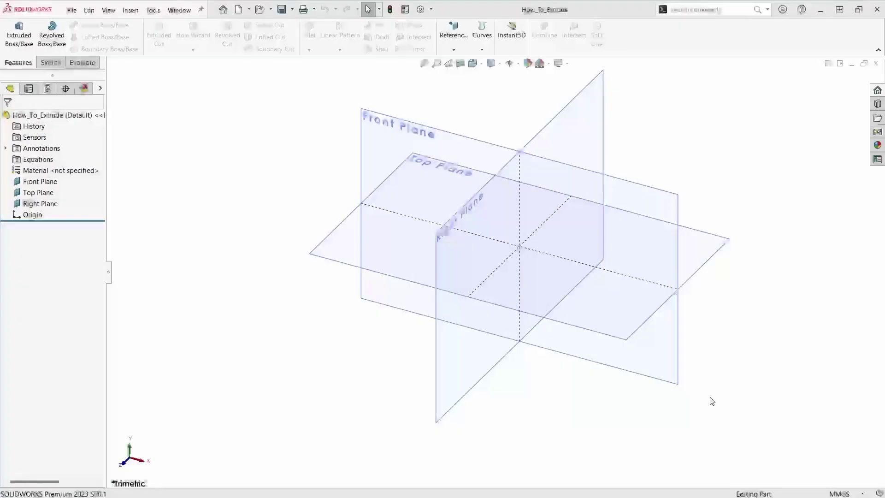
# Sketch a hexagon centred on the origin of the Right Plane, with an inscribed circle about 55 mm in diameter.
pyautogui.click(50, 63)
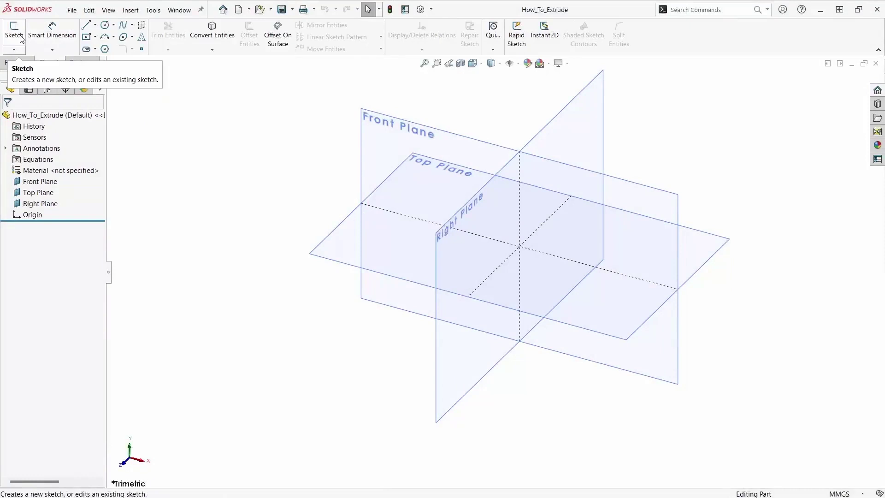
pyautogui.click(13, 30)
pyautogui.click(457, 223)
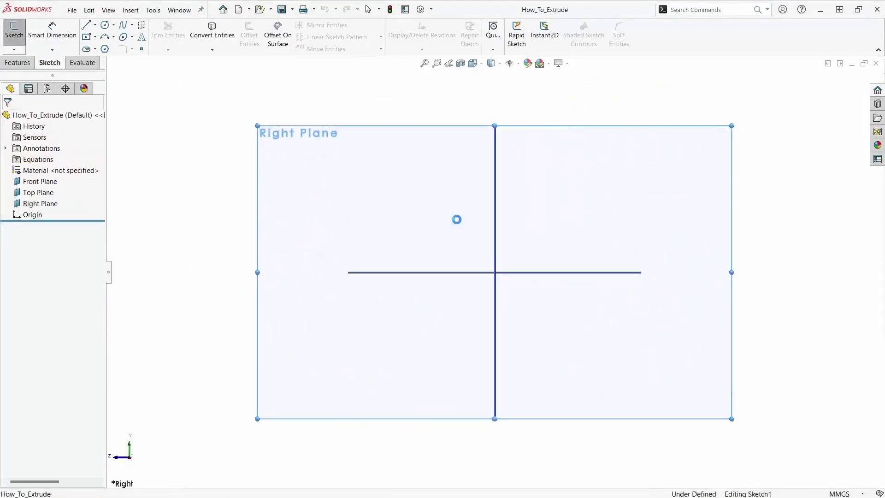
pyautogui.click(104, 49)
pyautogui.moveTo(495, 272); pyautogui.dragTo(456, 346)
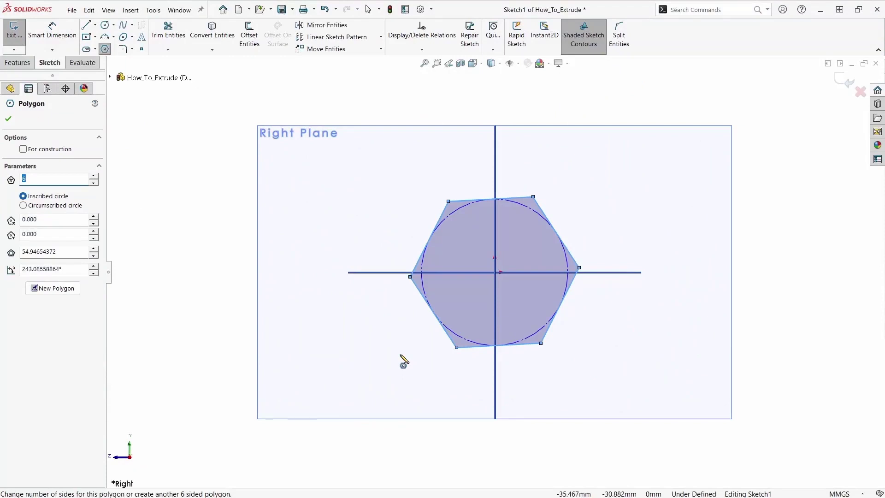
pyautogui.press('Escape')
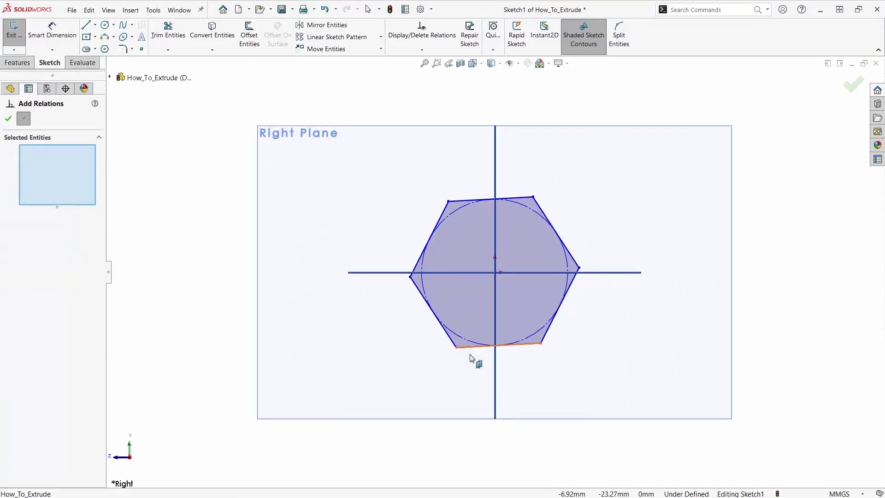
# Add a Horizontal relation to the hexagon's bottom edge.
pyautogui.click(471, 356)
pyautogui.click(11, 279)
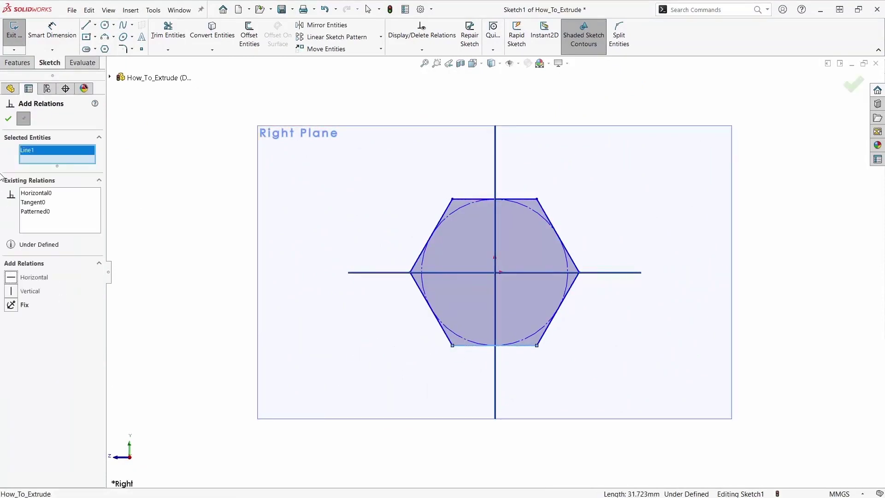
pyautogui.press('Escape')
# Dimension the hexagon's inscribed circle to a diameter of 55 mm.
pyautogui.press('d')
pyautogui.click(463, 336)
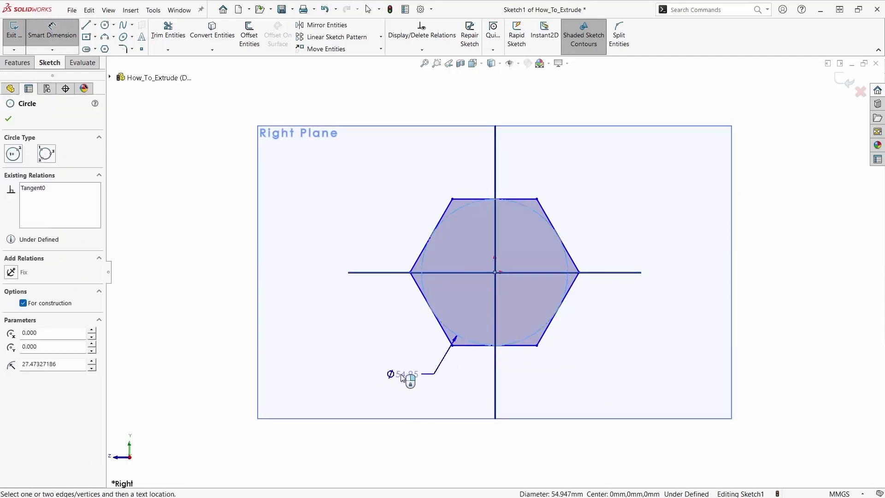
pyautogui.click(402, 376)
pyautogui.write('55')
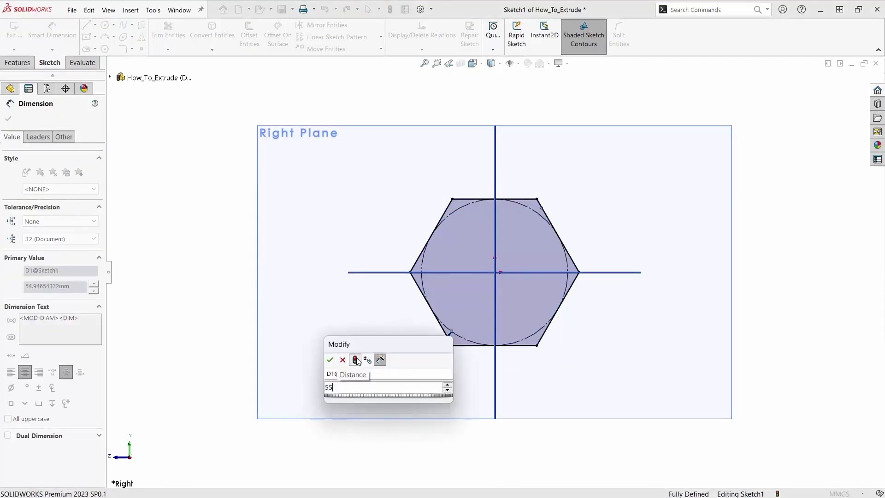
pyautogui.click(330, 360)
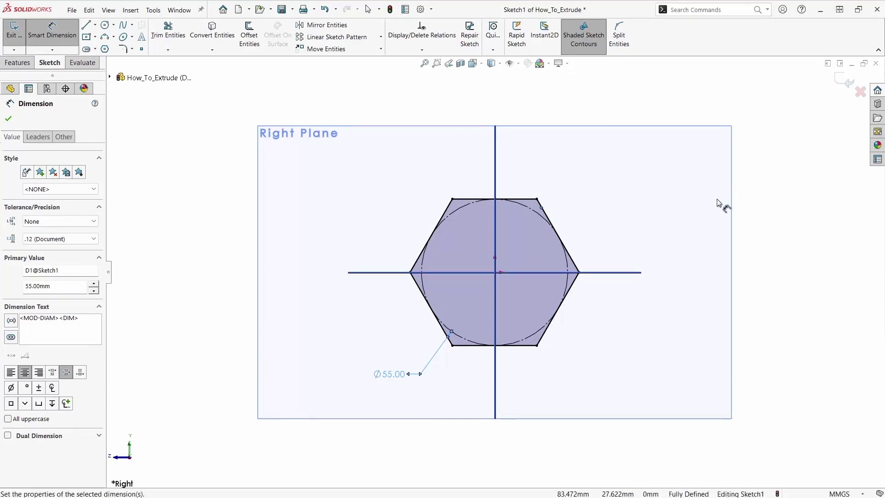
# Start a Blind boss extrusion of the hexagon, pulled out to 78 mm in Direction 1 and 98 mm in Direction 2.
pyautogui.click(17, 63)
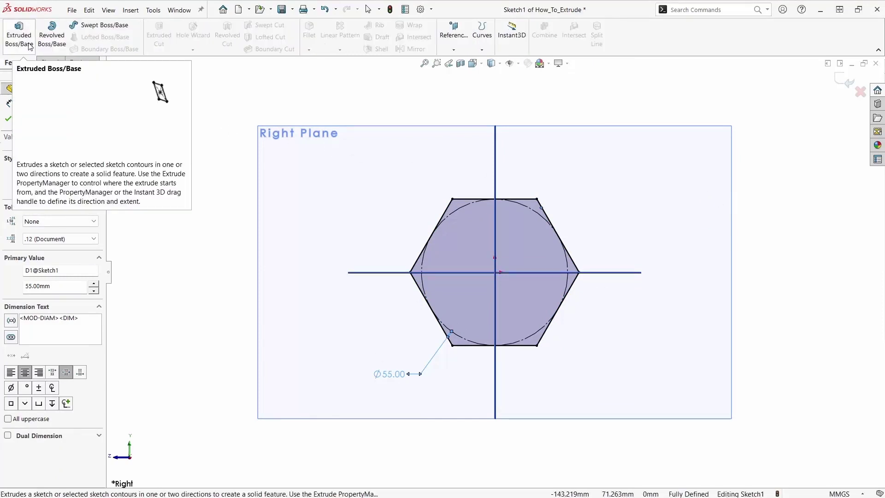
pyautogui.click(28, 45)
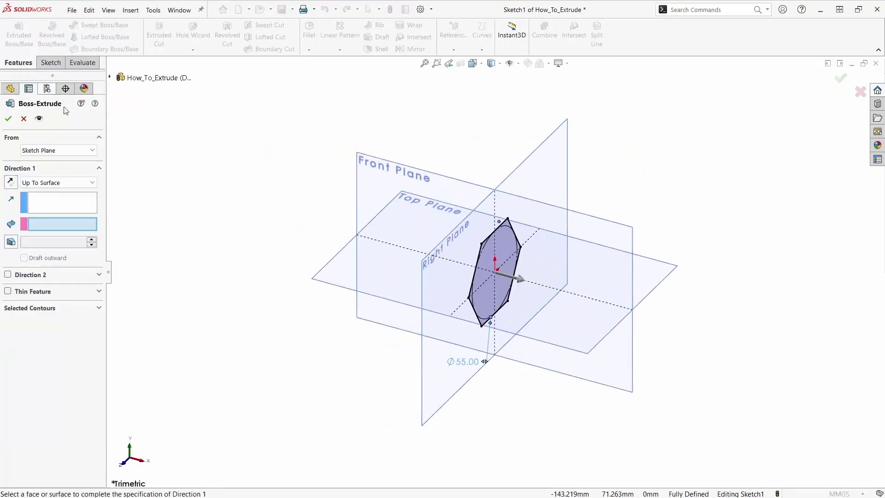
pyautogui.click(93, 183)
pyautogui.click(42, 192)
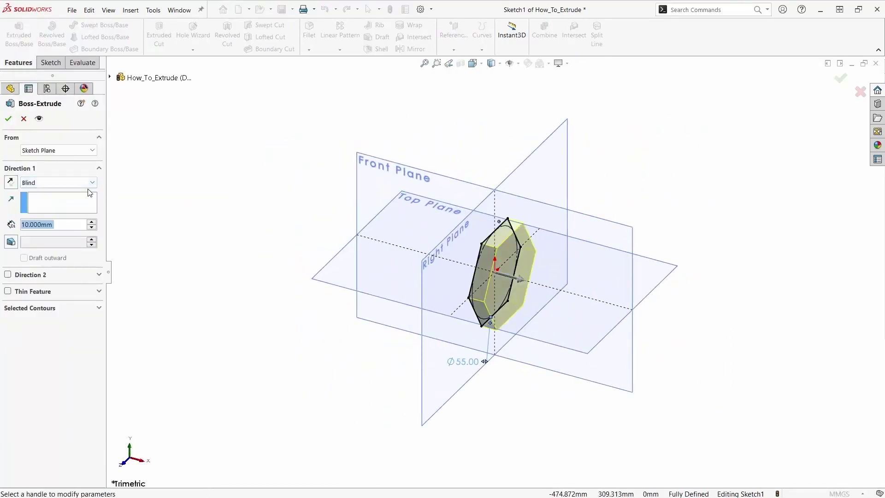
pyautogui.moveTo(519, 284); pyautogui.dragTo(627, 308)
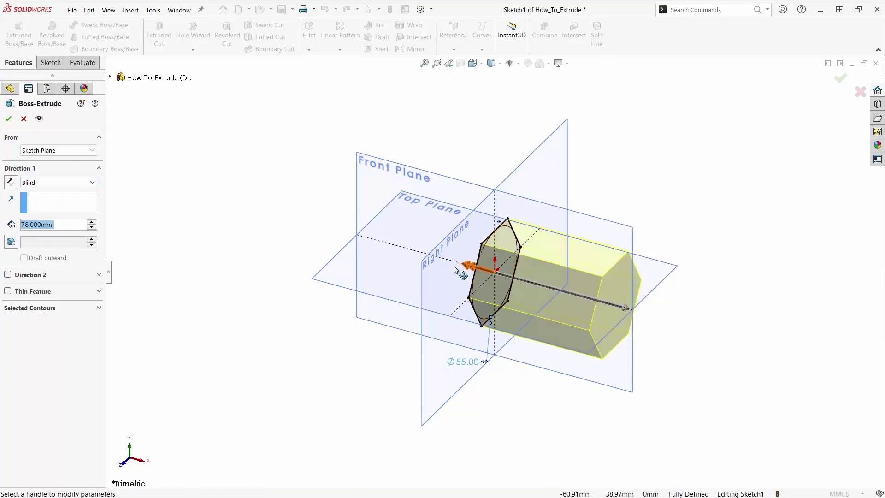
pyautogui.moveTo(466, 266); pyautogui.dragTo(339, 244)
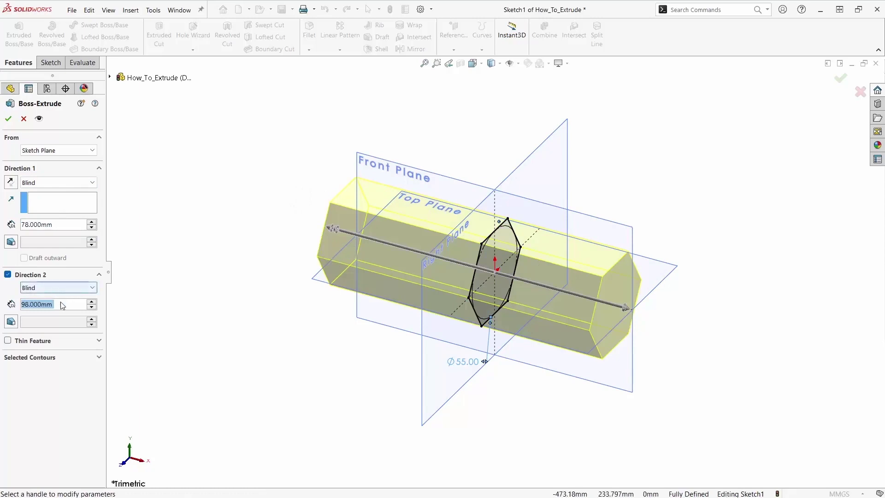
# Set the hexagon's extrusion to Mid Plane with a depth of 100 mm and complete it.
pyautogui.click(70, 183)
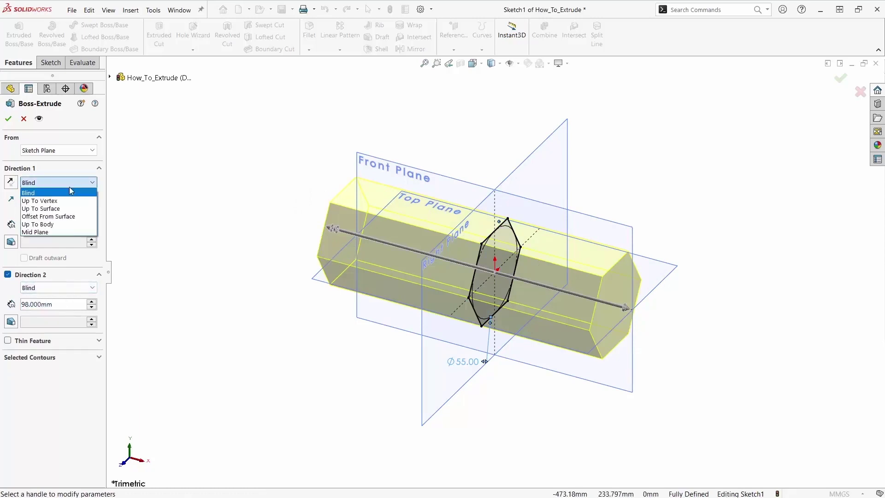
pyautogui.click(63, 232)
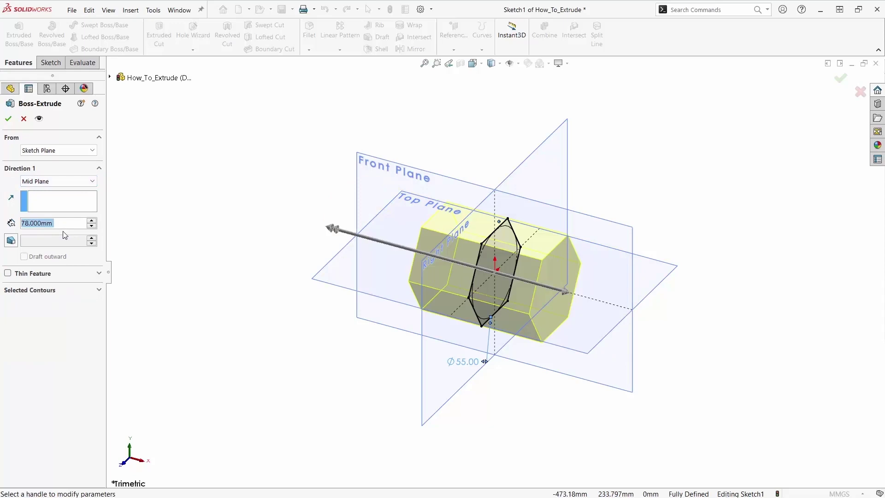
pyautogui.click(92, 220)
pyautogui.click(91, 221)
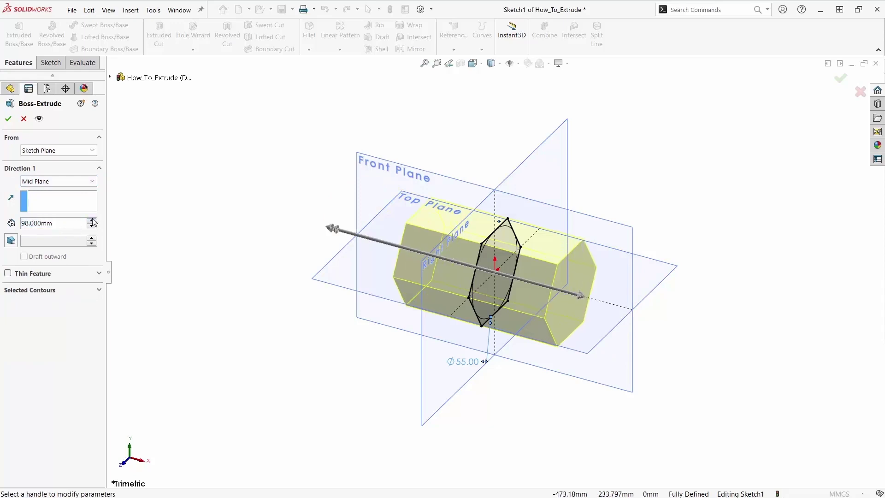
pyautogui.click(91, 221)
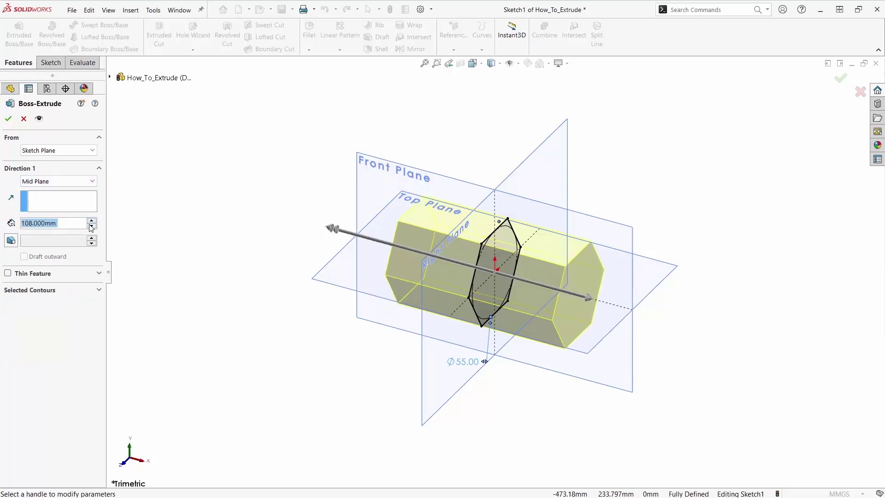
pyautogui.write('100')
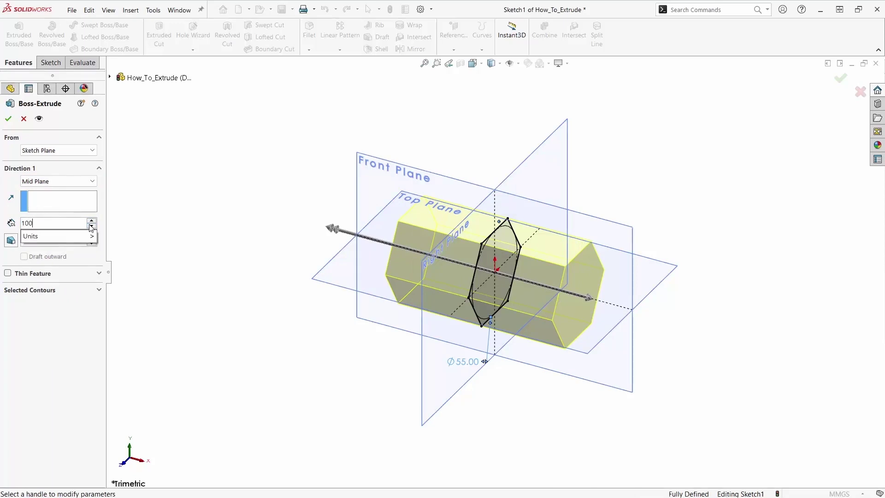
pyautogui.press('Return')
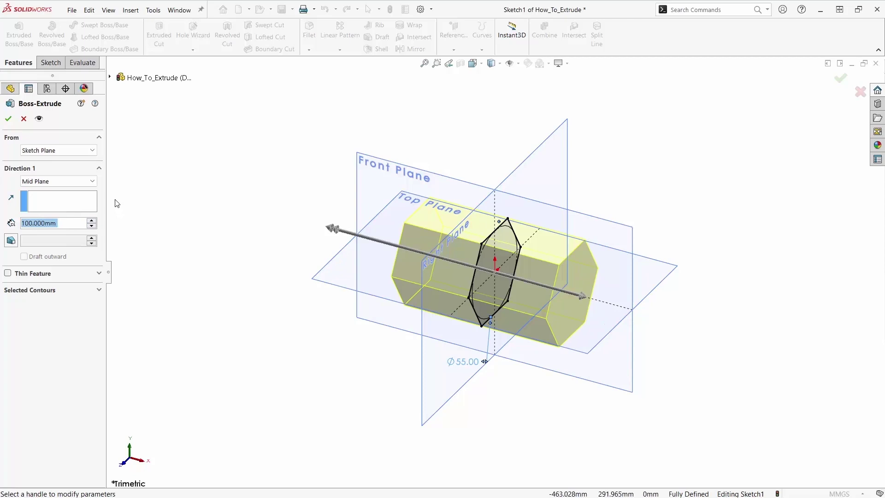
pyautogui.click(9, 118)
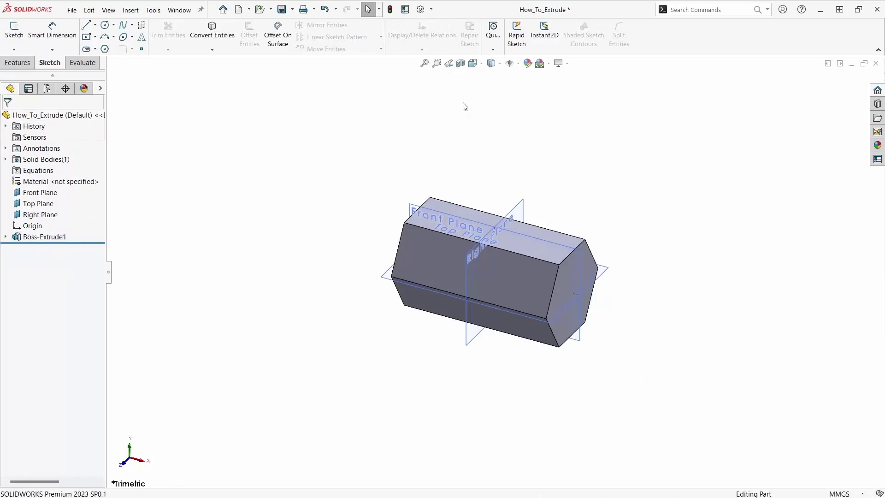
# Hide the reference planes and sketch a center rectangle about 48 mm wide at the origin on the bar's top face, spanning its full depth.
pyautogui.click(518, 63)
pyautogui.click(524, 76)
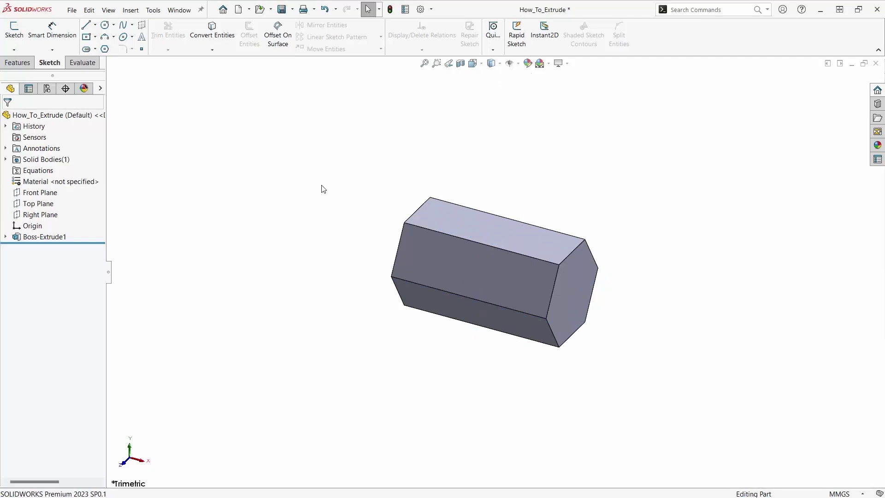
pyautogui.click(481, 227)
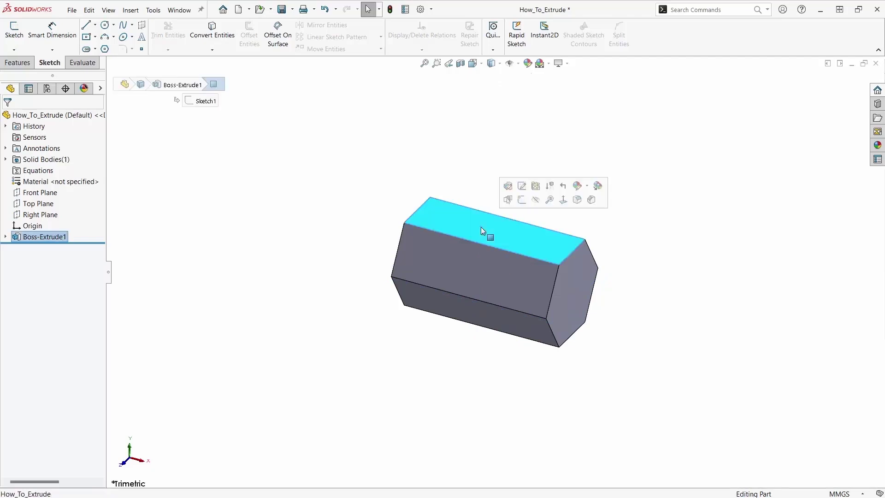
pyautogui.click(521, 200)
pyautogui.press('r')
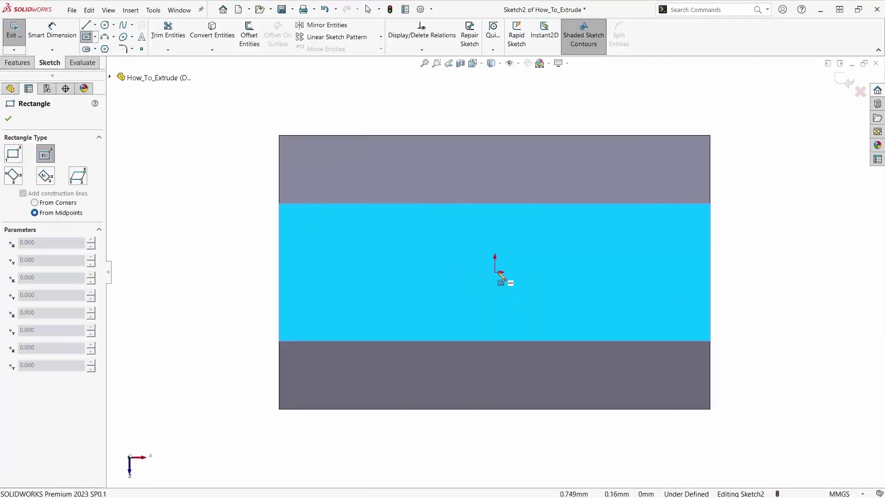
pyautogui.click(498, 272)
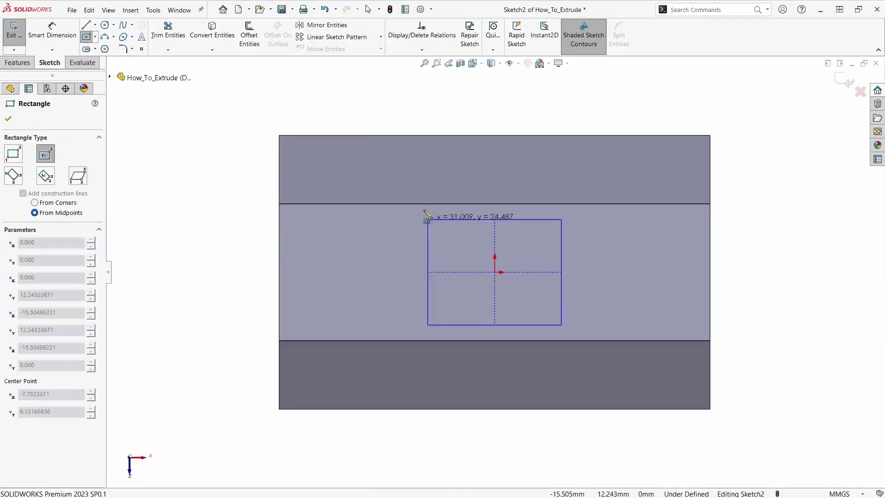
pyautogui.click(392, 136)
# Dimension the rectangle's width along the bar to 50 mm.
pyautogui.moveTo(357, 118); pyautogui.dragTo(355, 162, button='right')
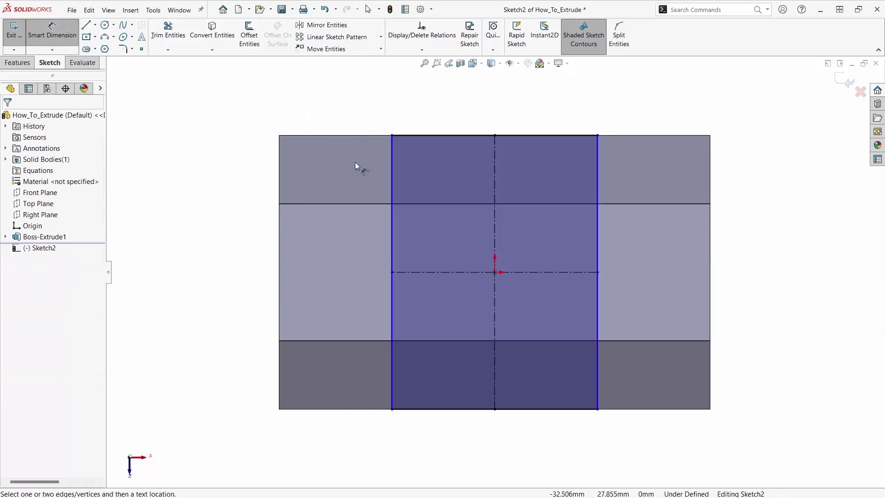
pyautogui.click(448, 271)
pyautogui.click(493, 121)
pyautogui.write('50')
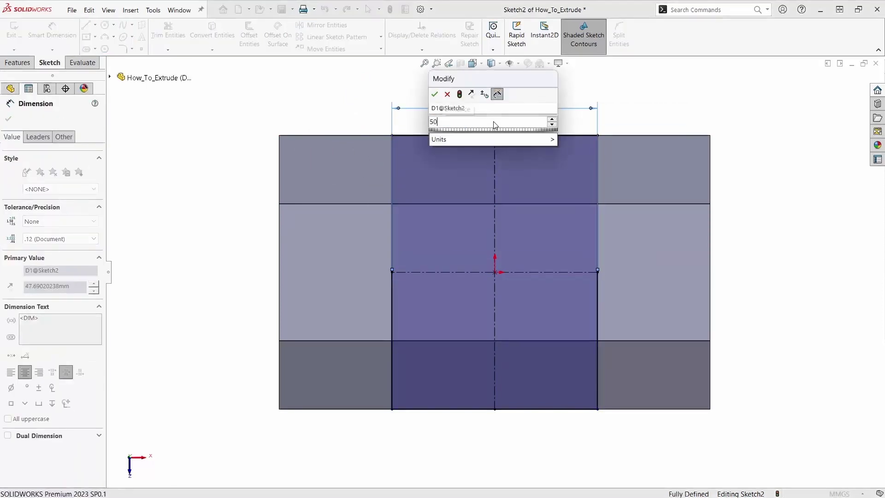
pyautogui.press('Return')
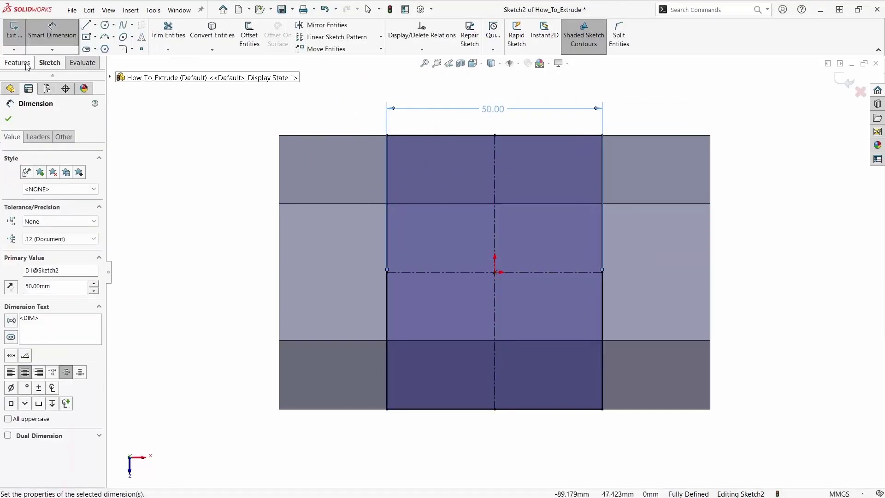
# Start an extruded cut from the rectangle sketch with the Through All end condition.
pyautogui.click(19, 62)
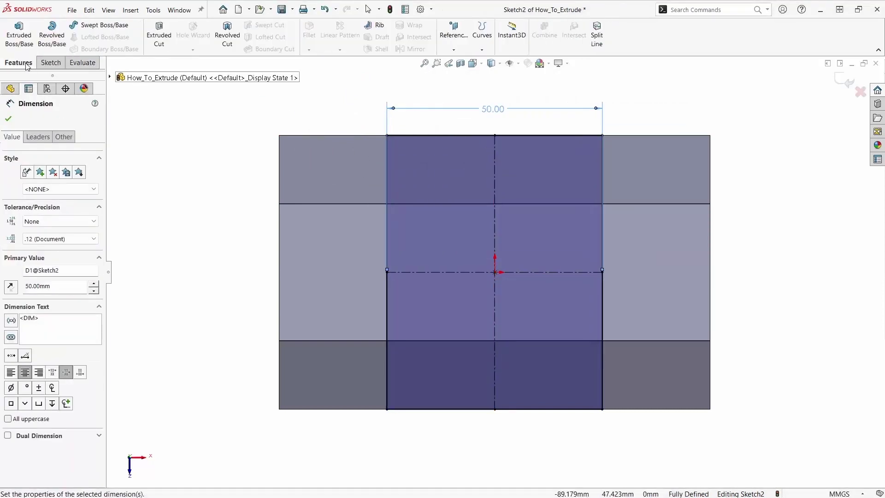
pyautogui.click(159, 52)
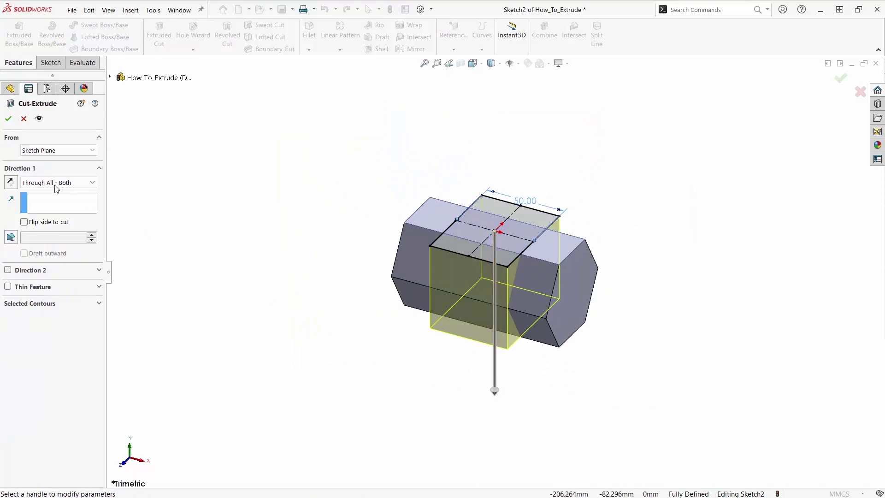
pyautogui.click(69, 183)
pyautogui.click(69, 201)
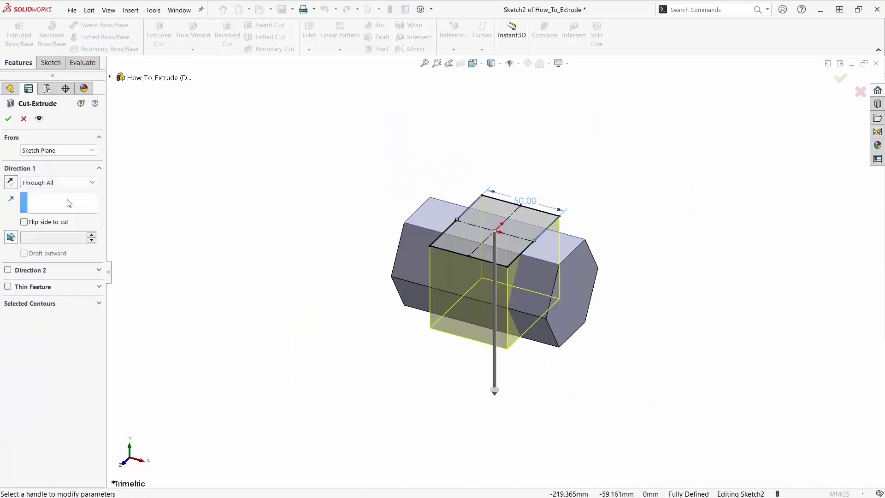
# Change the cut's end condition to Up To Surface, ending at the bar's bottom face.
pyautogui.click(89, 184)
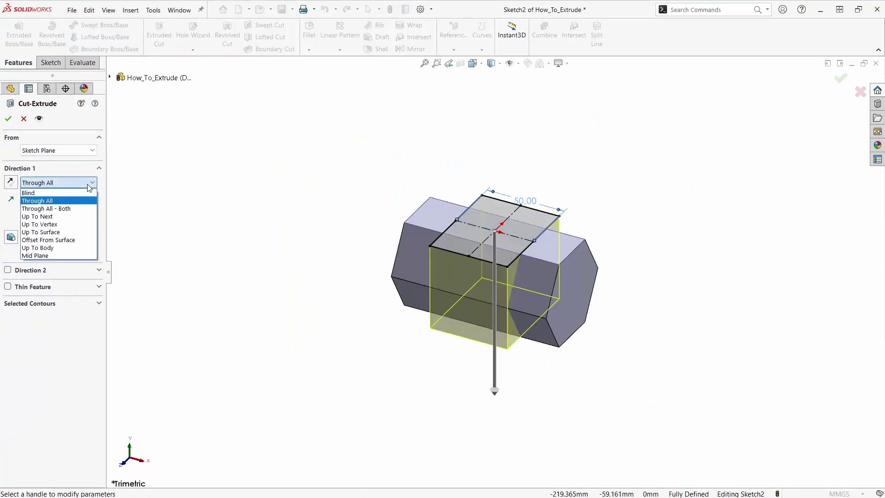
pyautogui.click(85, 231)
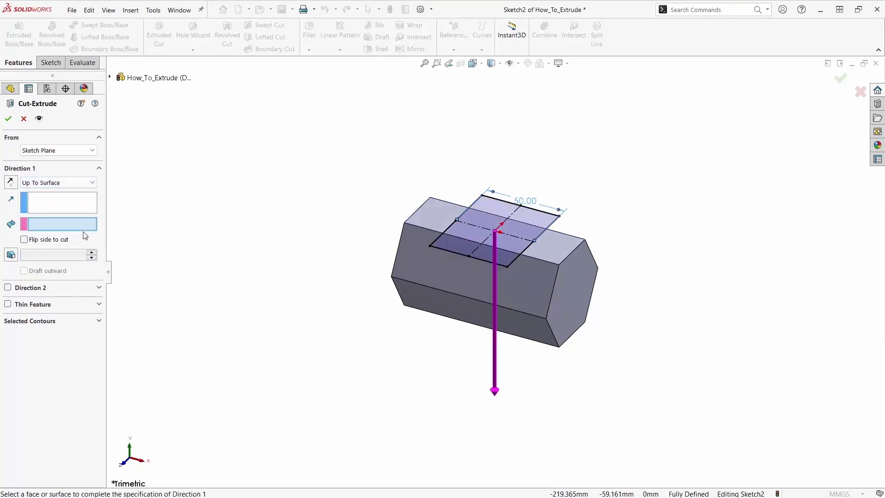
pyautogui.moveTo(444, 335); pyautogui.dragTo(435, 167, button='middle')
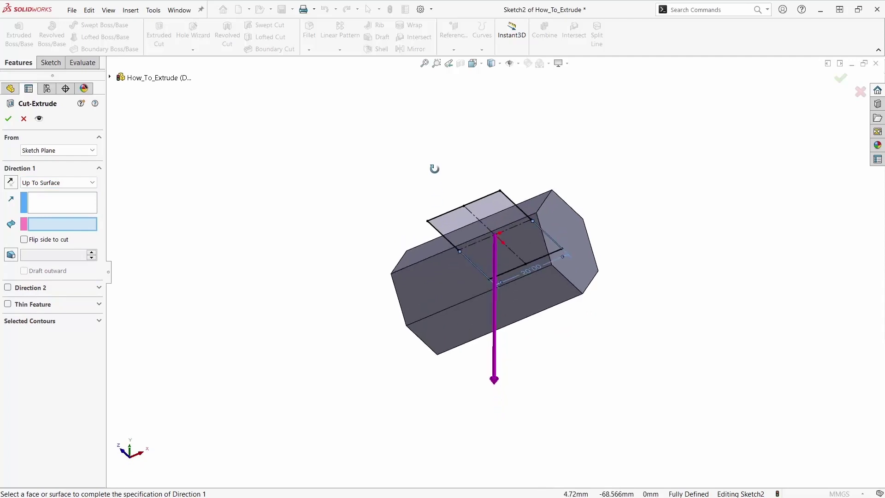
pyautogui.click(466, 316)
pyautogui.moveTo(463, 238); pyautogui.dragTo(468, 378, button='middle')
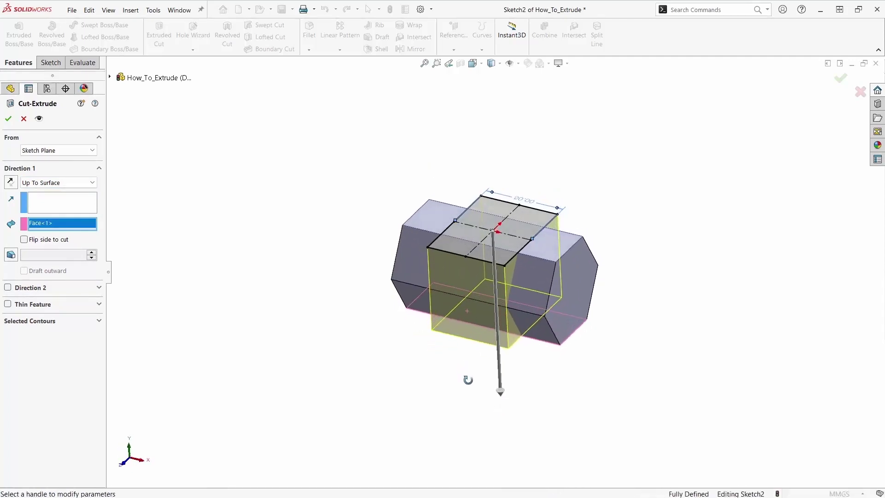
# Accept the extruded cut through the bar's middle and keep all resulting bodies.
pyautogui.click(8, 120)
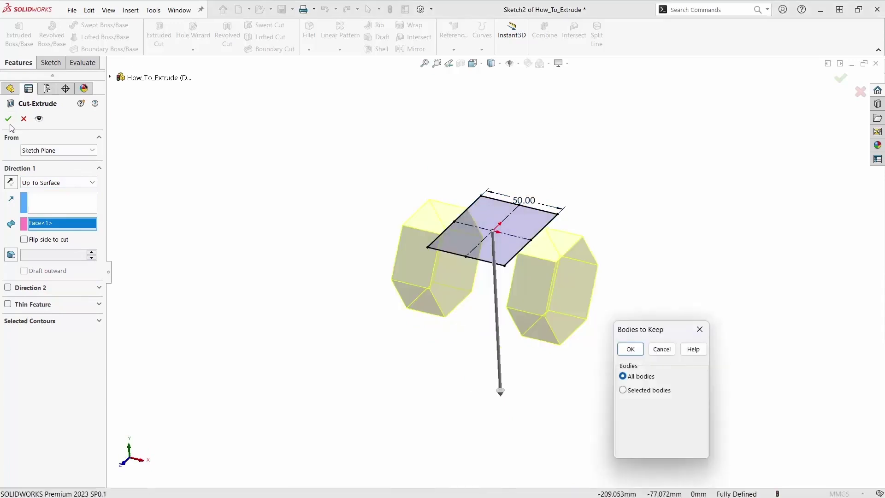
pyautogui.click(631, 349)
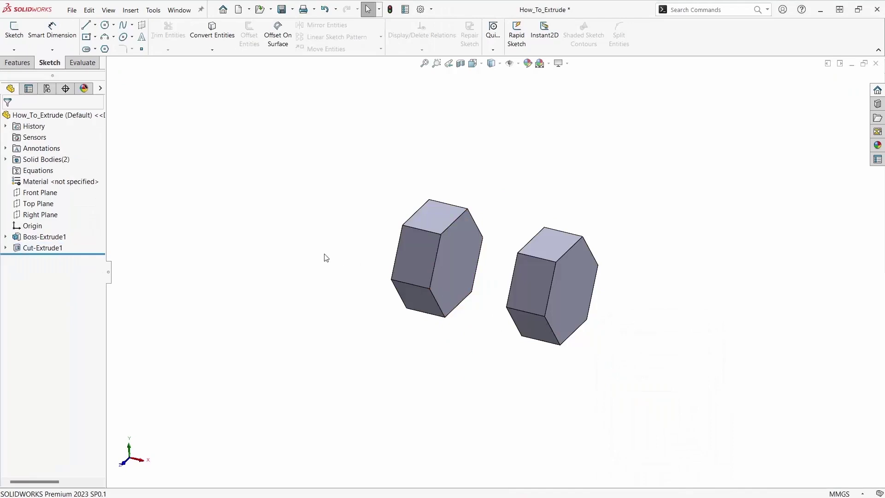
# Sketch a circle about 21.5 mm in diameter, centered on the origin, on the inner hexagonal face of one dumbbell head.
pyautogui.scroll(-3, 324, 256)
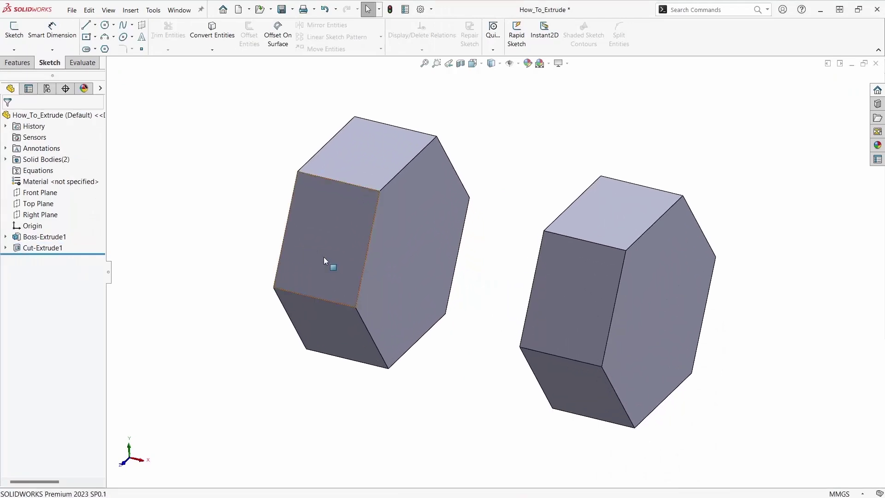
pyautogui.click(425, 259)
pyautogui.click(466, 228)
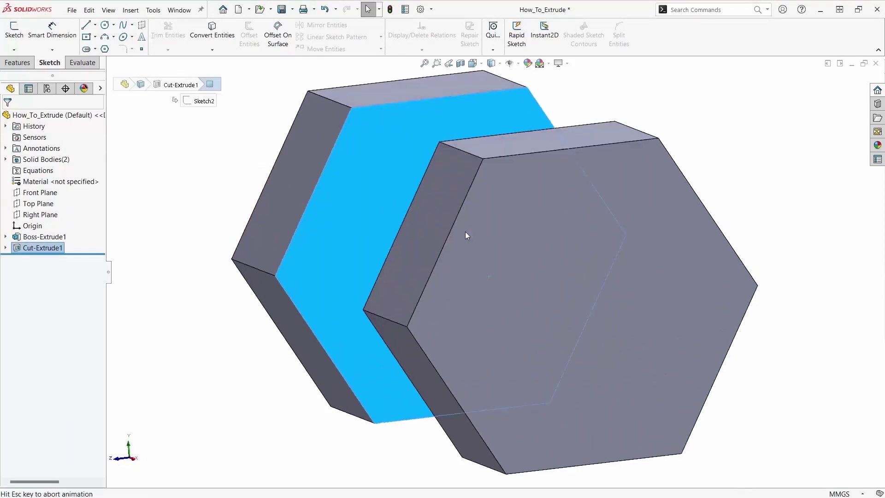
pyautogui.click(105, 24)
pyautogui.click(495, 271)
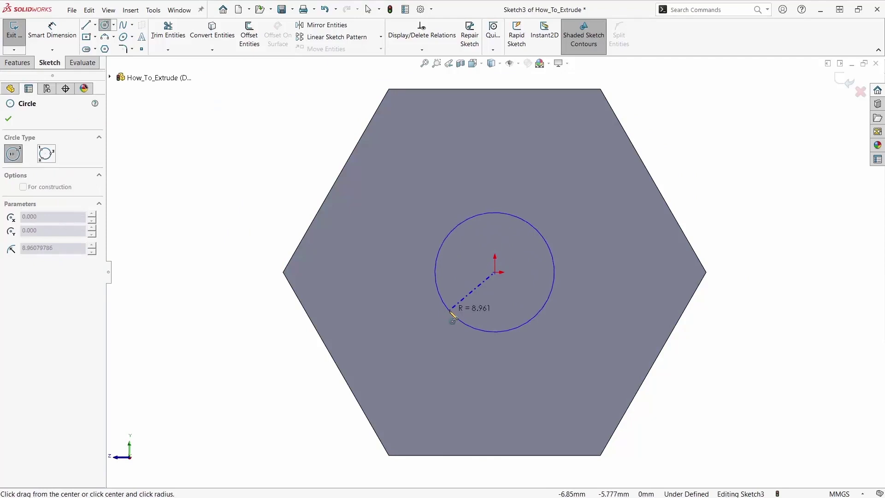
pyautogui.click(442, 325)
# Dimension the circle's diameter to 20 mm and exit the sketch.
pyautogui.moveTo(402, 319); pyautogui.dragTo(421, 273, button='right')
pyautogui.click(423, 272)
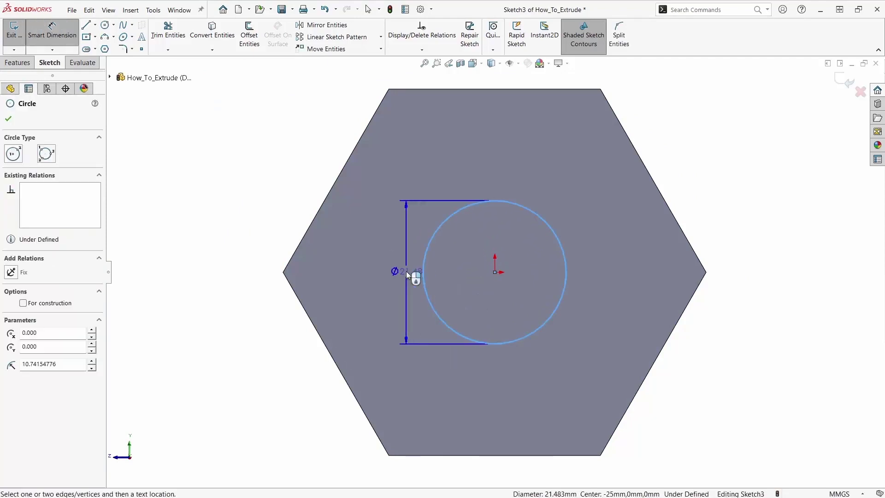
pyautogui.click(385, 210)
pyautogui.write('20')
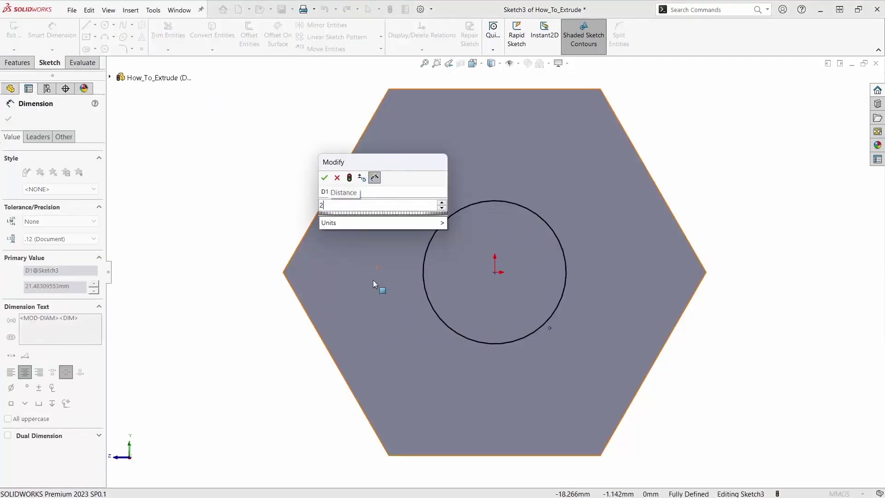
pyautogui.click(325, 178)
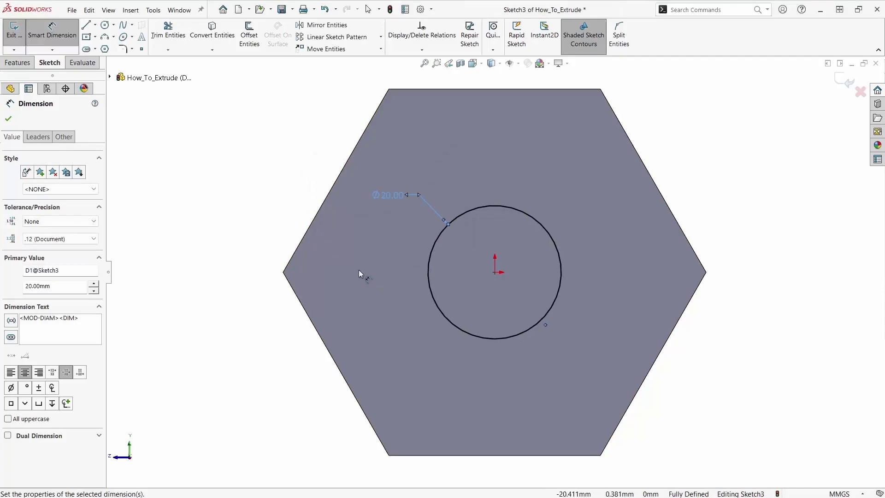
pyautogui.moveTo(361, 272); pyautogui.dragTo(560, 157, button='middle')
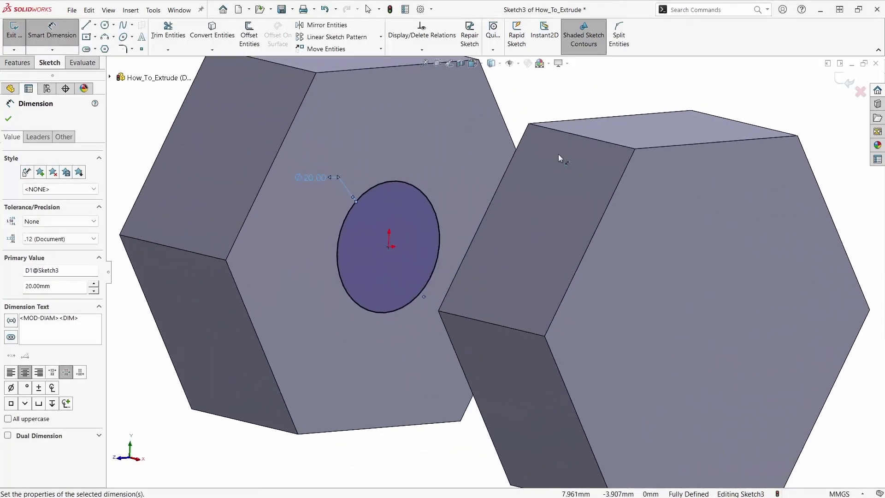
pyautogui.click(847, 83)
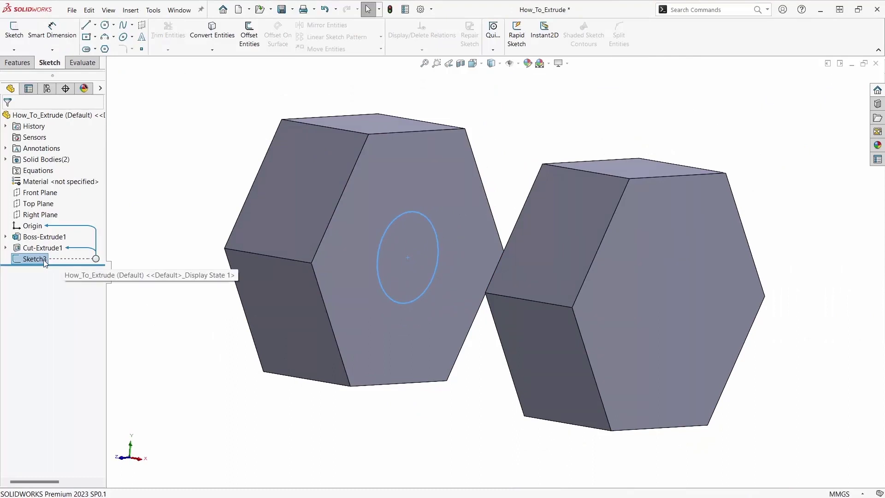
# Start an extruded boss from the circle sketch with the Blind end condition and a depth of 59 mm.
pyautogui.click(18, 63)
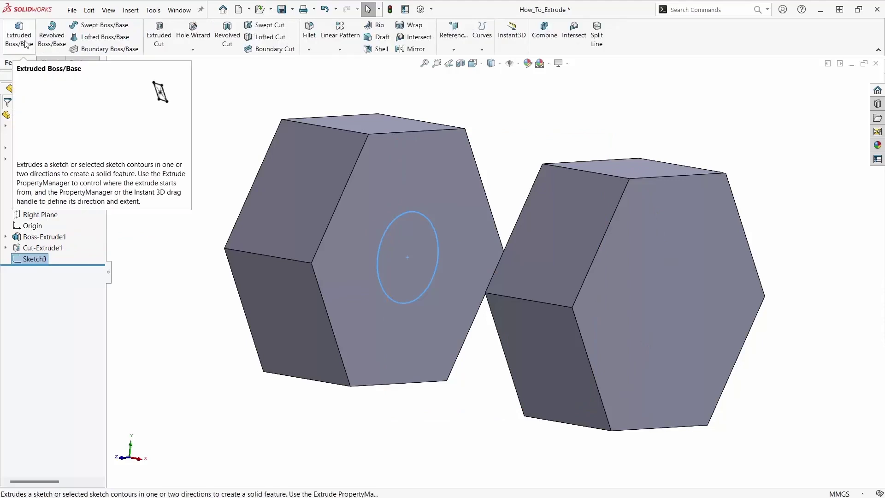
pyautogui.click(25, 44)
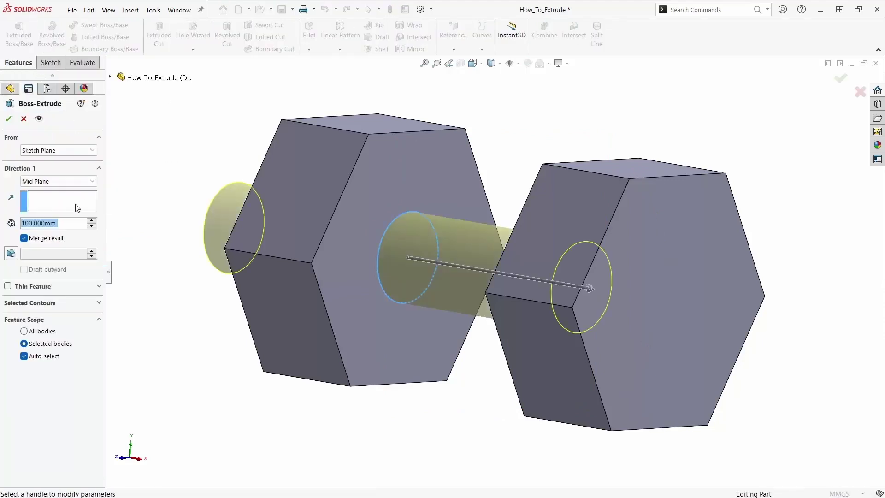
pyautogui.moveTo(252, 236); pyautogui.dragTo(363, 289, button='middle')
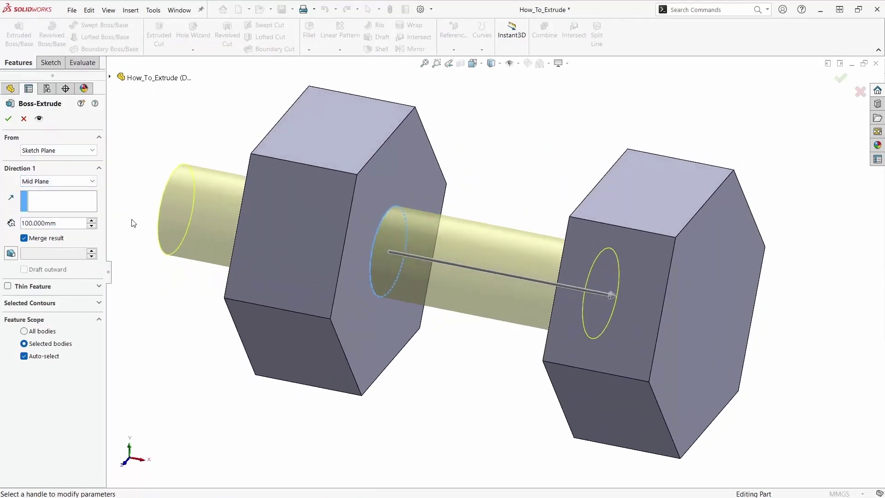
pyautogui.click(56, 182)
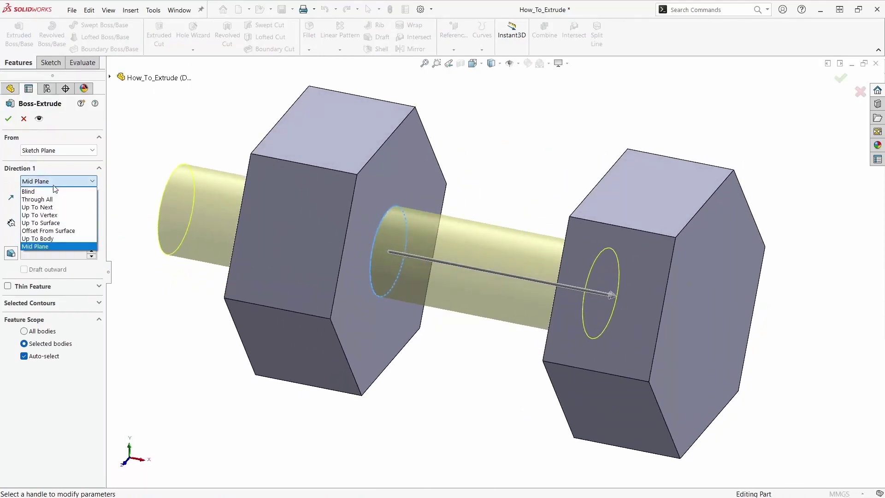
pyautogui.click(55, 191)
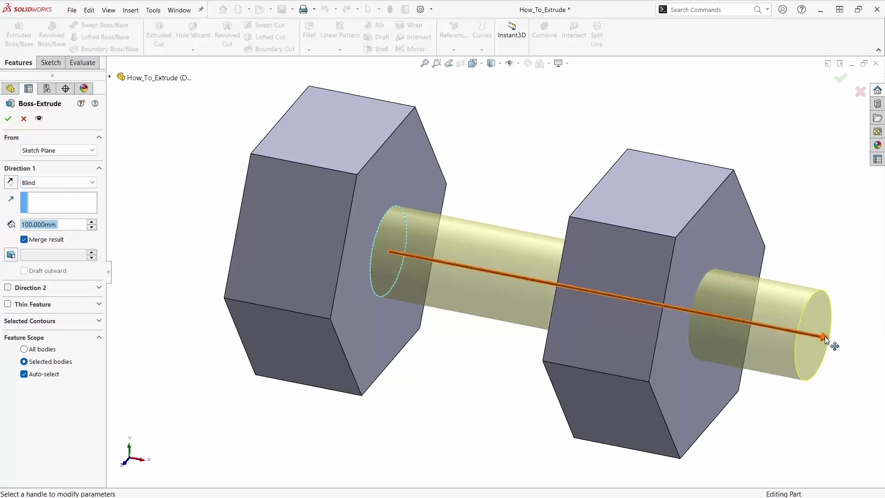
pyautogui.moveTo(824, 337); pyautogui.dragTo(635, 310)
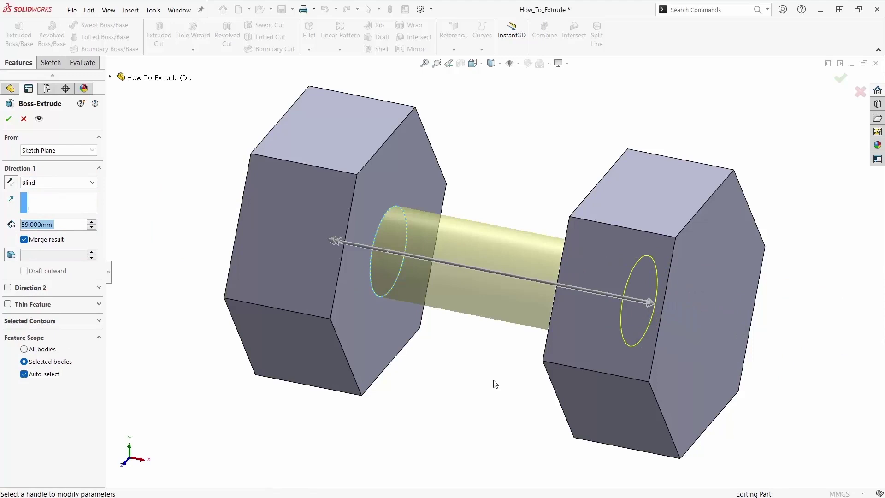
pyautogui.moveTo(542, 380)
pyautogui.mouseDown(button='middle')
pyautogui.moveTo(588, 371)
pyautogui.moveTo(551, 367)
pyautogui.mouseUp(button='middle')
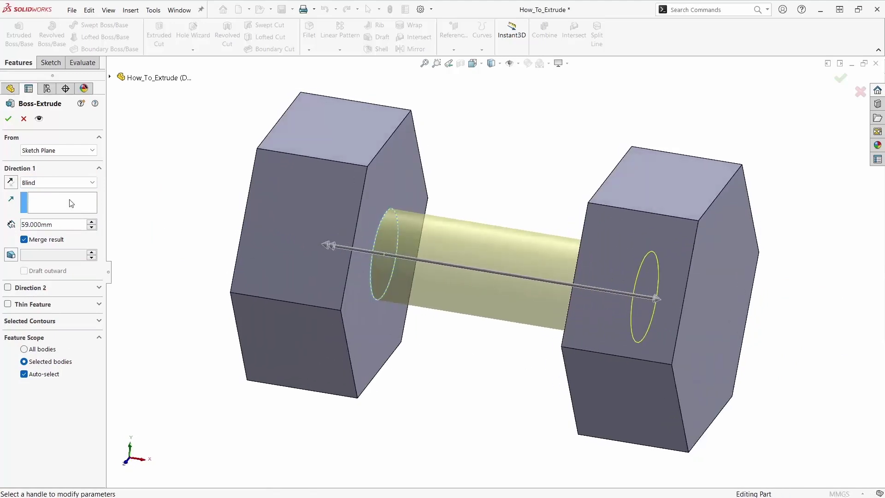
# Change the boss's end condition to Up To Next and create the handle joining the two heads.
pyautogui.click(68, 184)
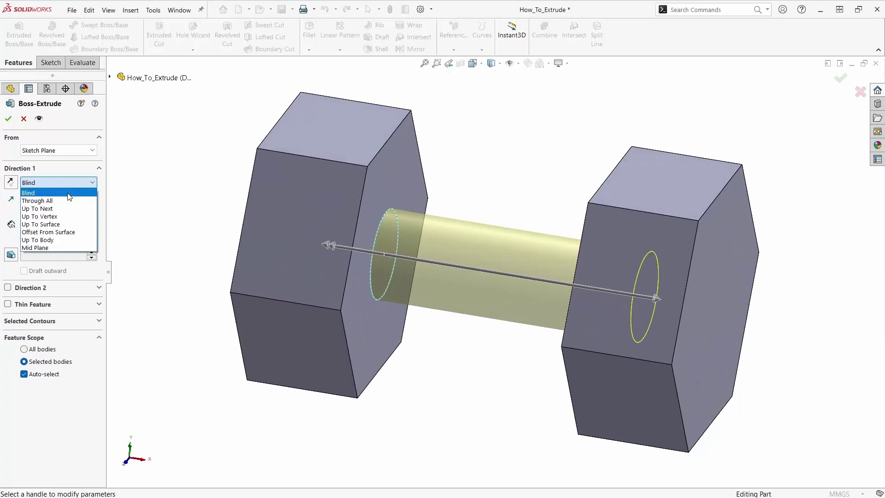
pyautogui.click(69, 209)
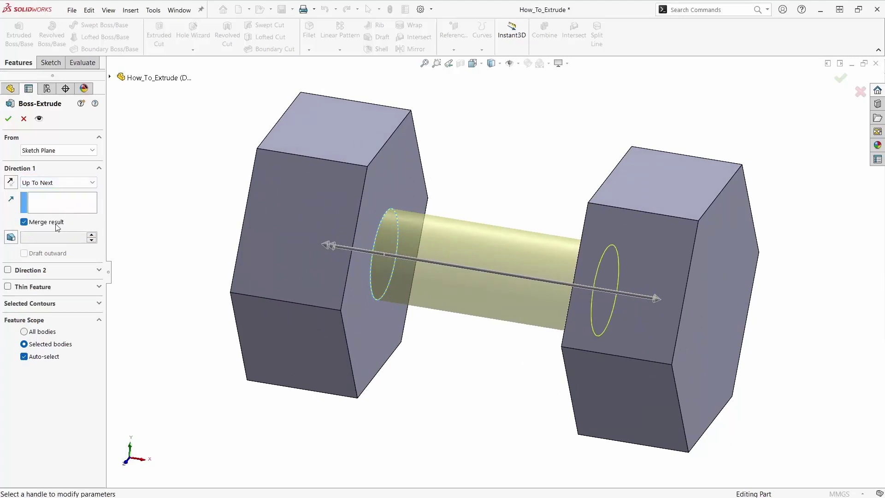
pyautogui.moveTo(351, 327); pyautogui.dragTo(593, 276, button='middle')
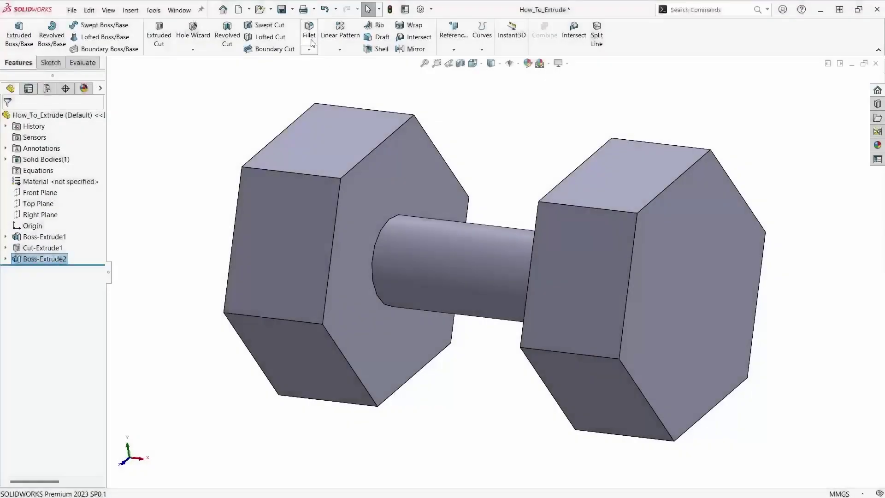
# Fillet both ends of the handle with a 2.5 mm radius by selecting its cylindrical face.
pyautogui.click(312, 41)
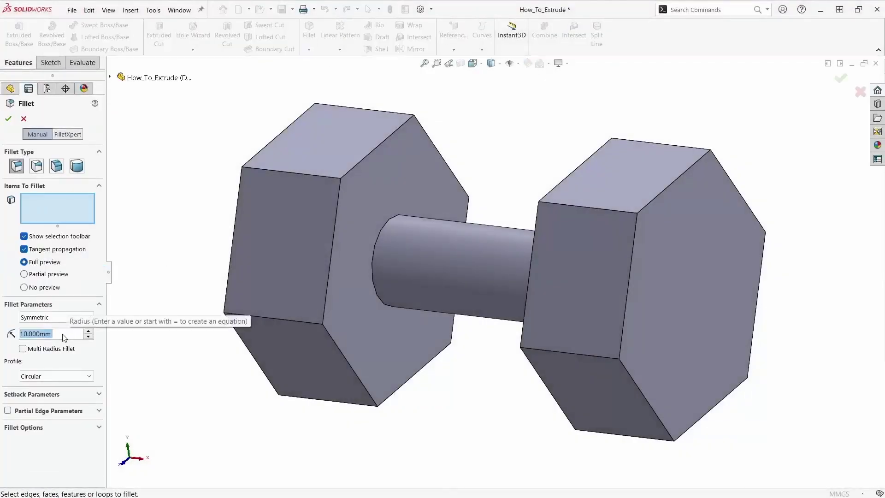
pyautogui.write('2.5')
pyautogui.click(402, 272)
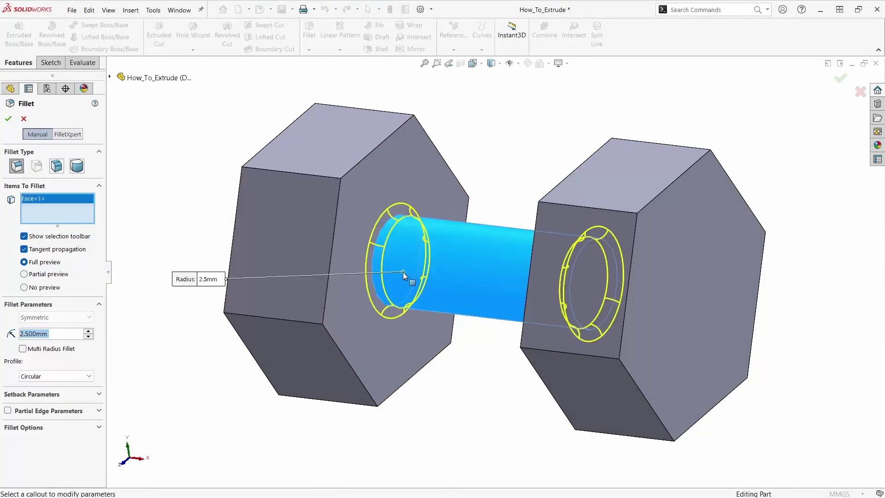
pyautogui.press('Return')
# Chamfer the edges of the inner and outer hexagonal faces of both heads by 2.5 mm at 45 degrees.
pyautogui.click(308, 49)
pyautogui.click(323, 71)
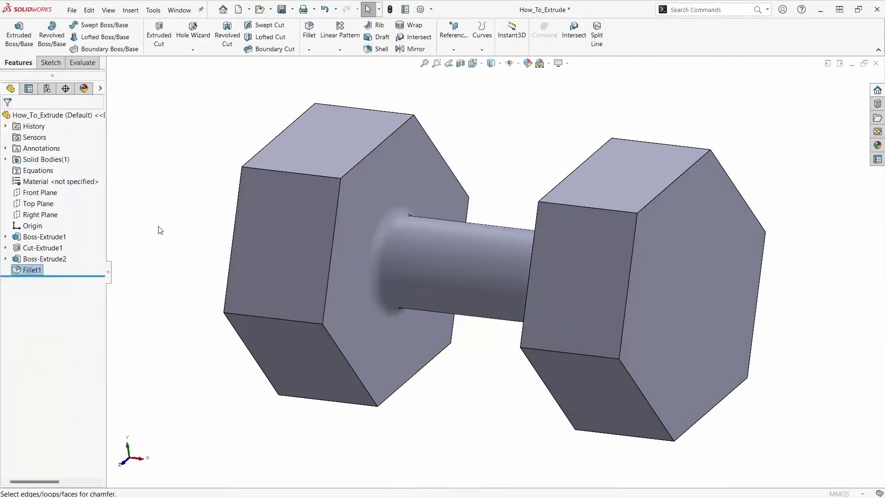
pyautogui.click(362, 194)
pyautogui.click(681, 251)
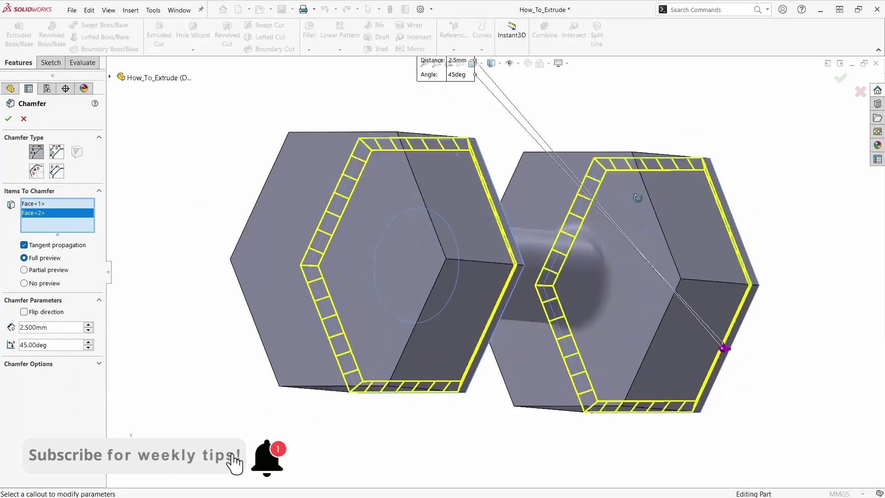
pyautogui.click(594, 222)
pyautogui.click(364, 216)
pyautogui.click(840, 78)
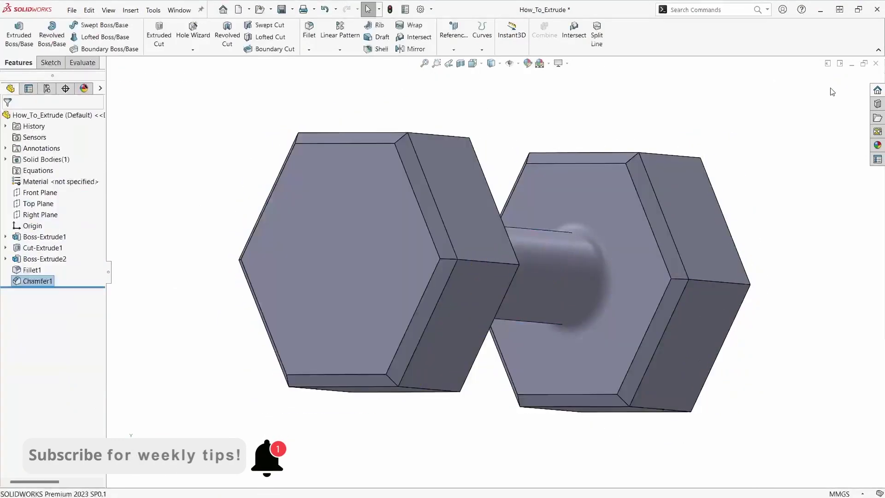
pyautogui.moveTo(756, 138); pyautogui.dragTo(701, 155, button='middle')
pyautogui.press('f')
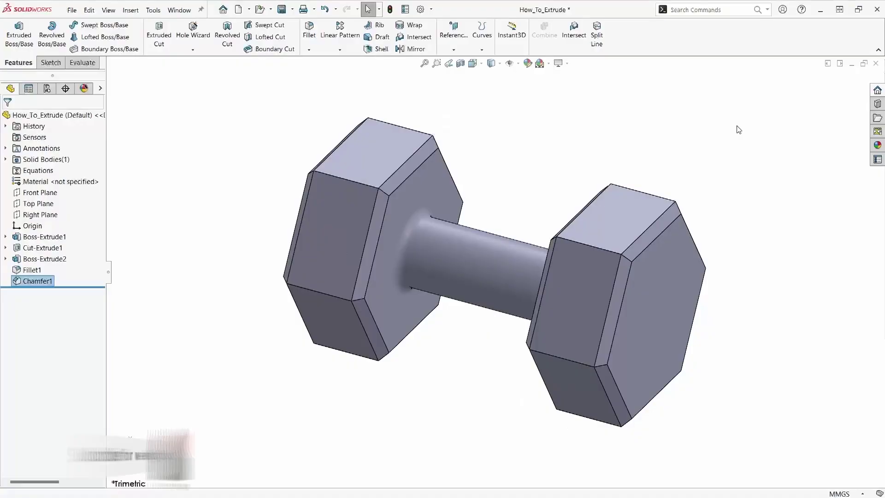